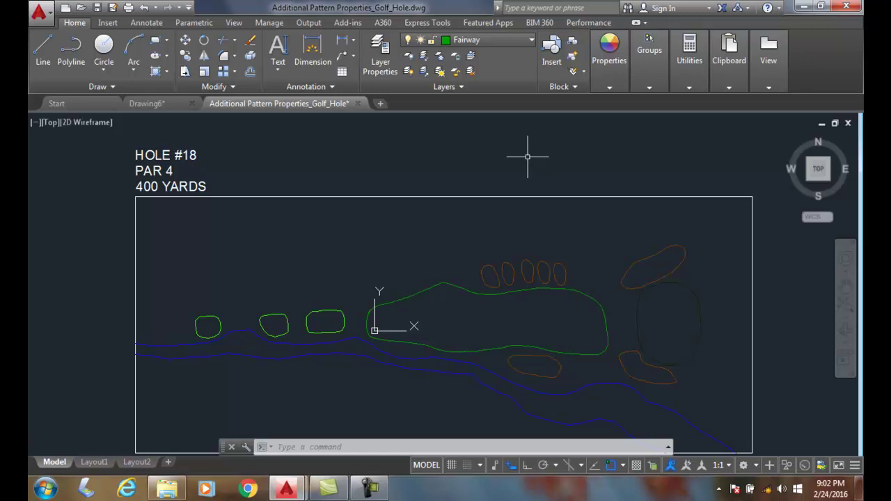
Step: Start a gradient hatch blending from colour 96 (dark green) to colour 70 (lighter green)
click(155, 72)
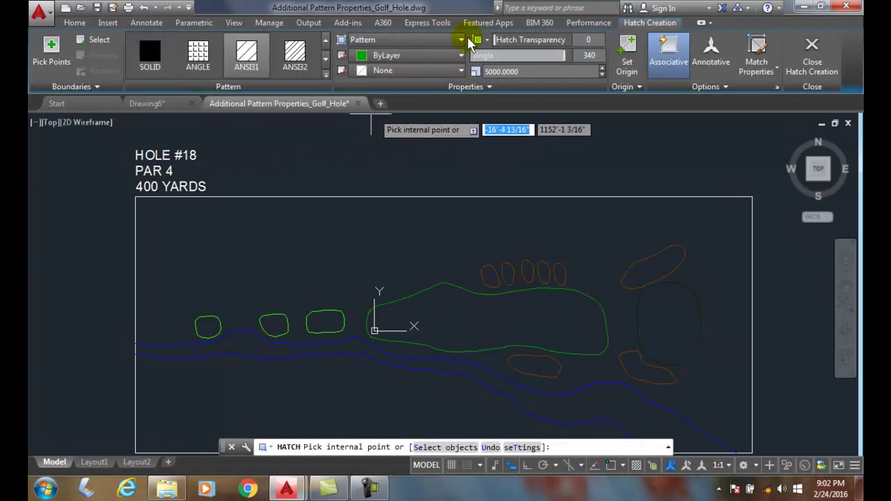
click(458, 39)
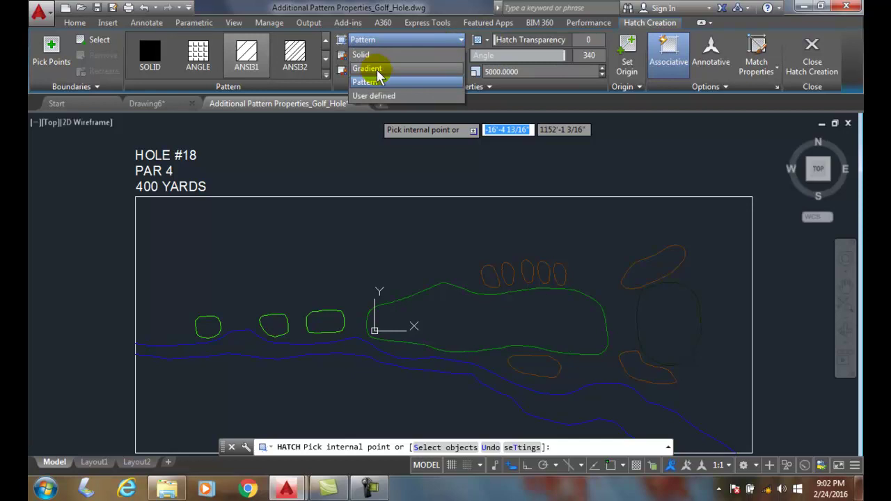
click(367, 68)
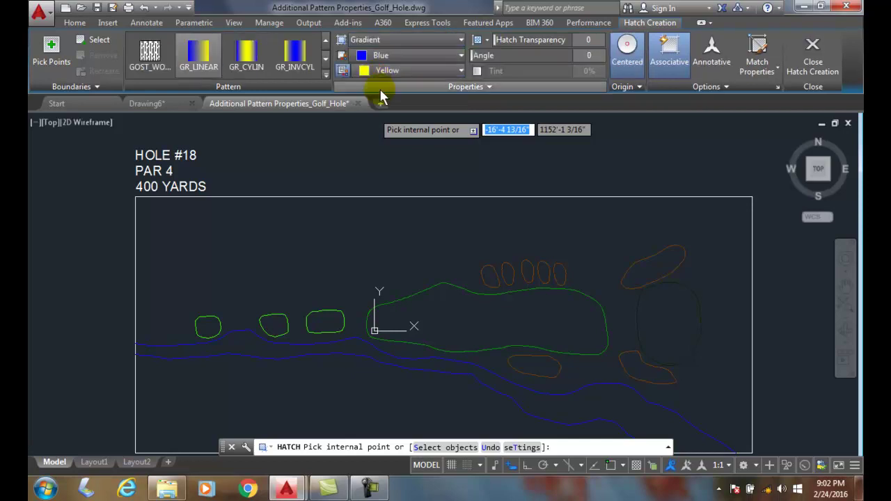
click(462, 55)
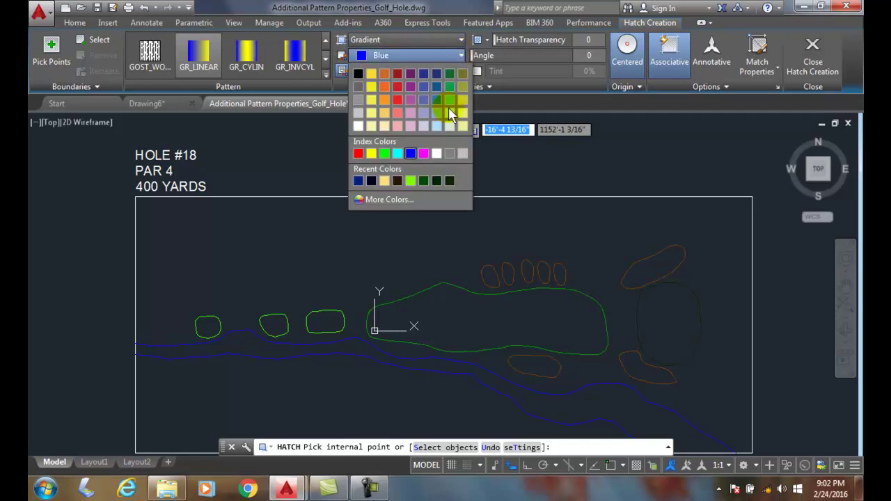
click(425, 180)
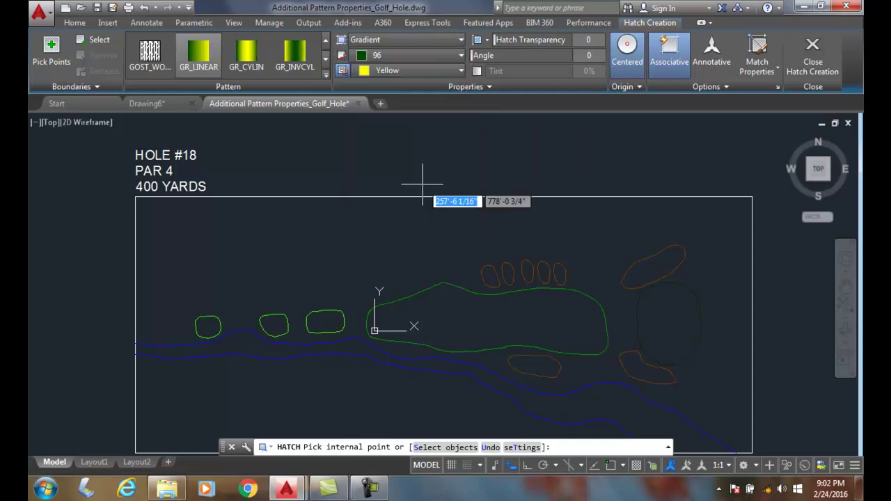
click(460, 72)
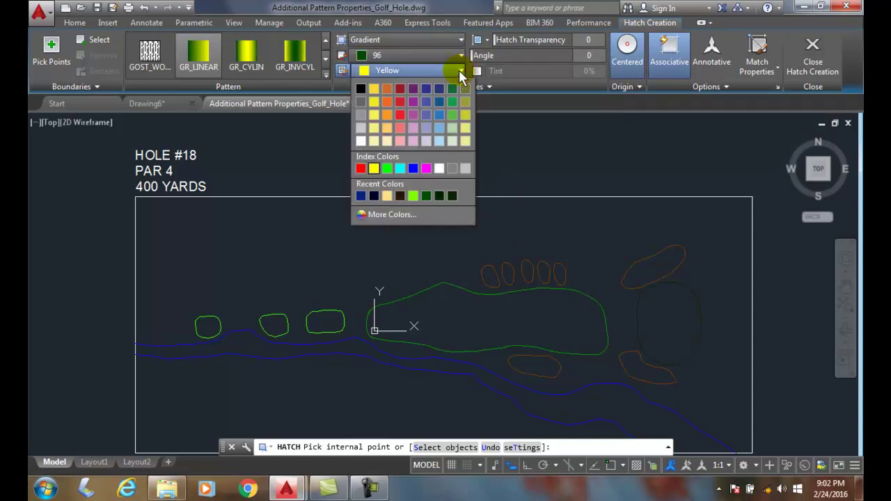
click(414, 198)
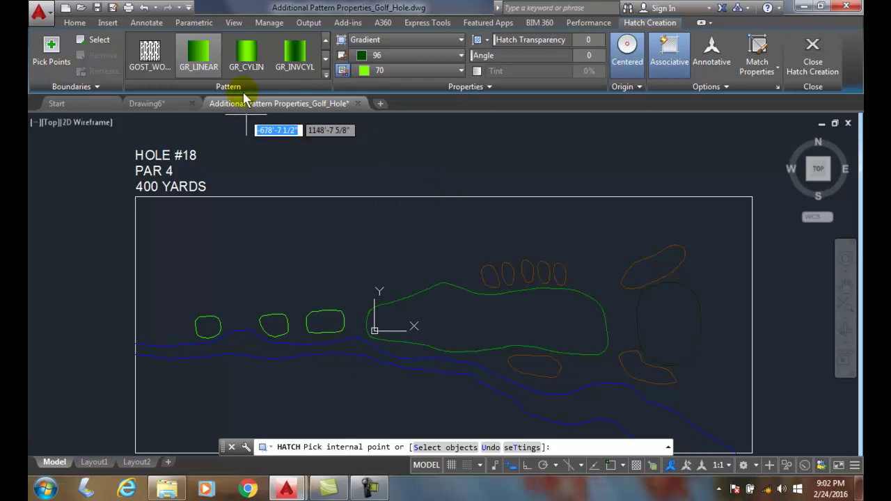
Step: Fill the fairway outline with the GR_LINEAR gradient and close the hatch
click(326, 73)
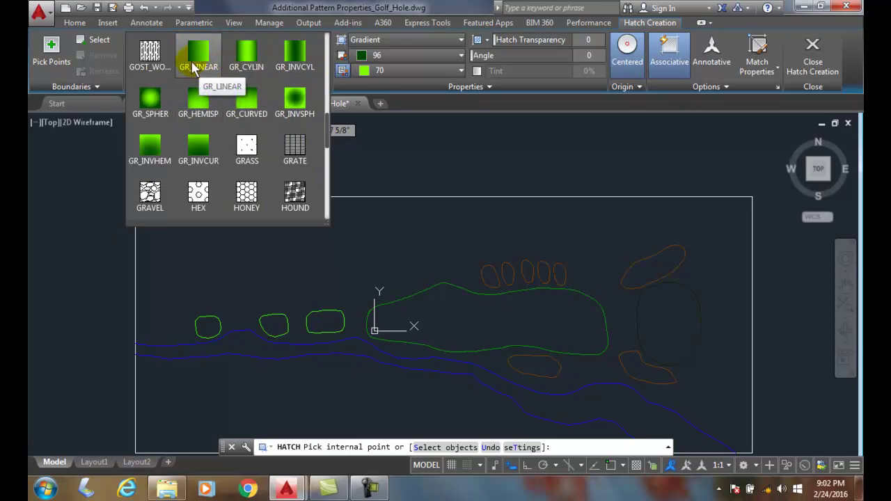
click(459, 318)
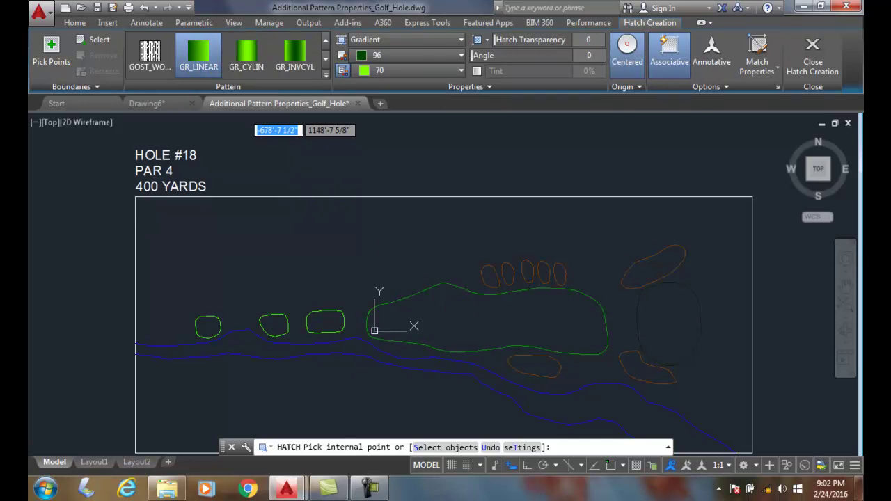
click(458, 315)
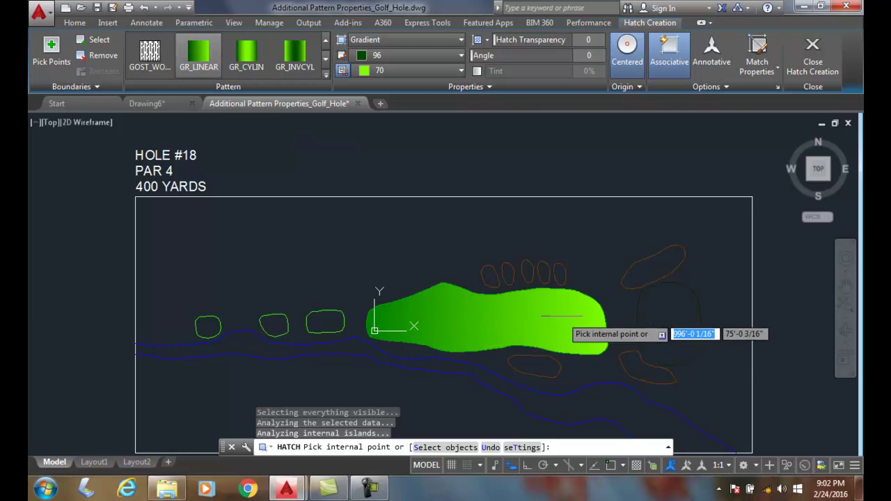
click(808, 64)
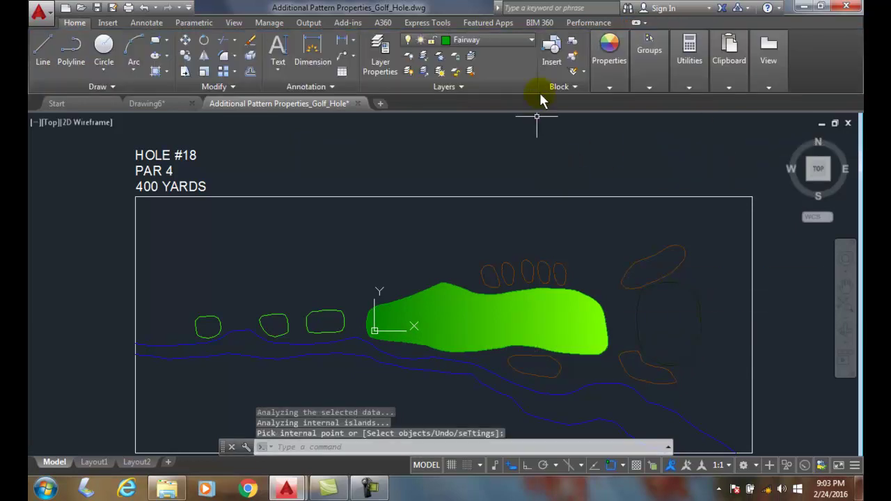
Step: Make Green the current layer and start a new gradient fill
click(533, 42)
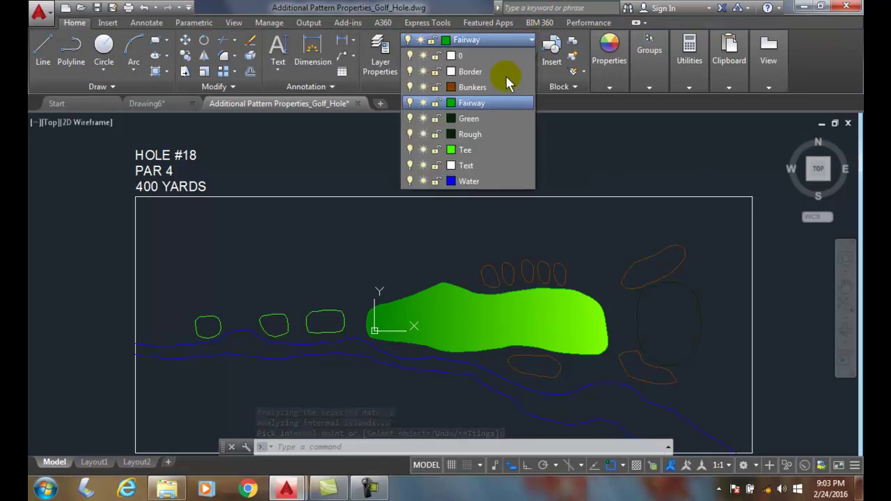
click(469, 119)
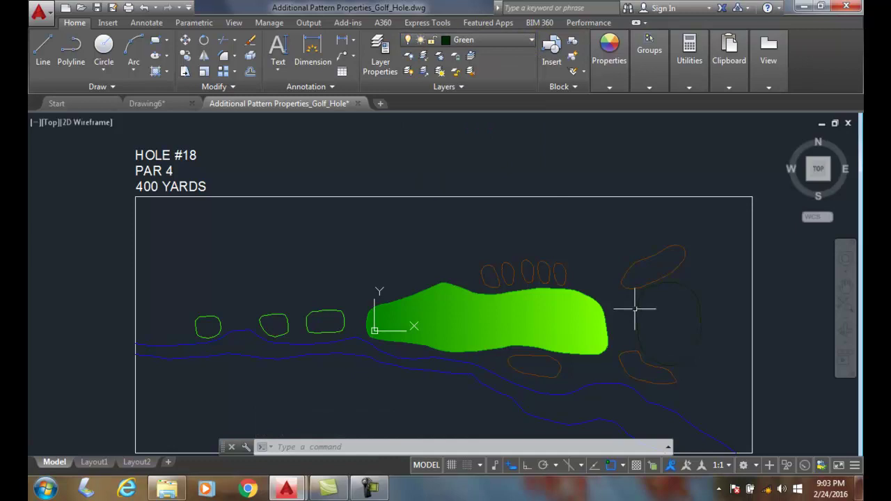
click(166, 73)
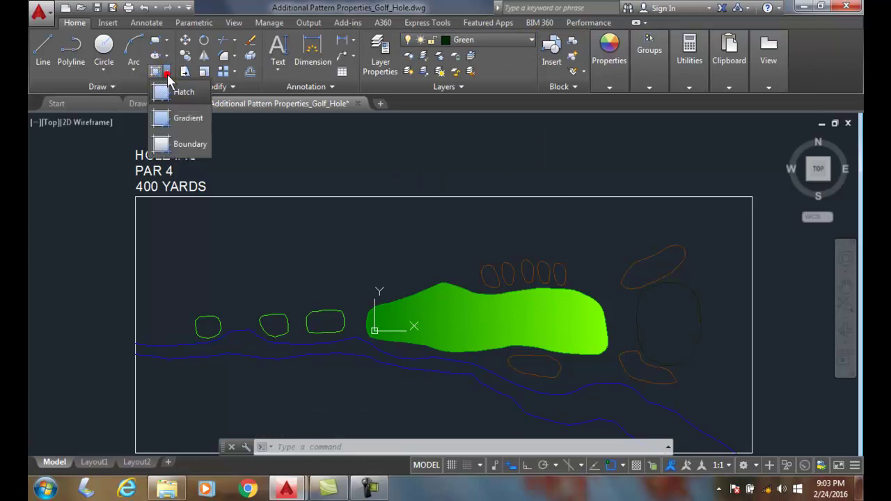
click(186, 120)
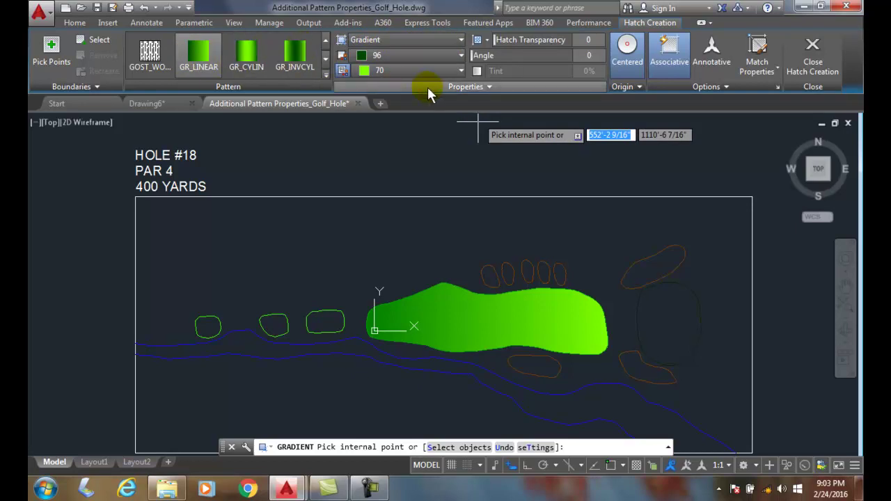
Step: Set the gradient colours to 19,155,72 and 88,186,72
click(461, 55)
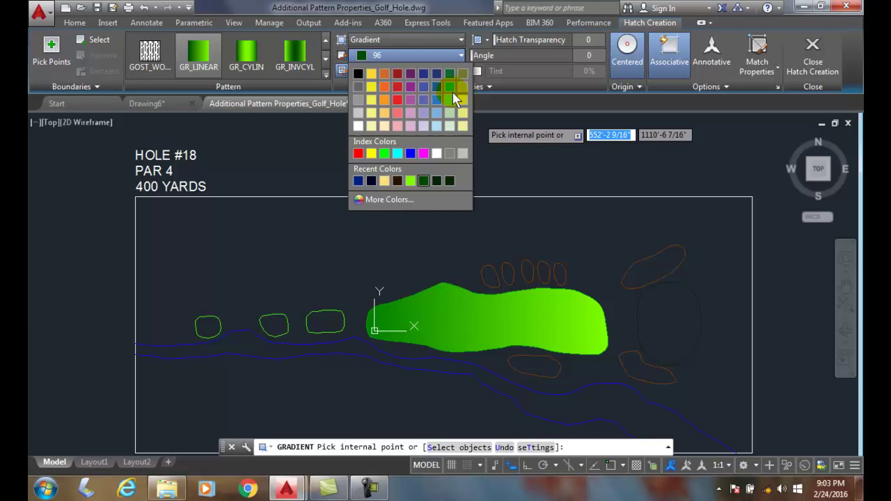
click(451, 90)
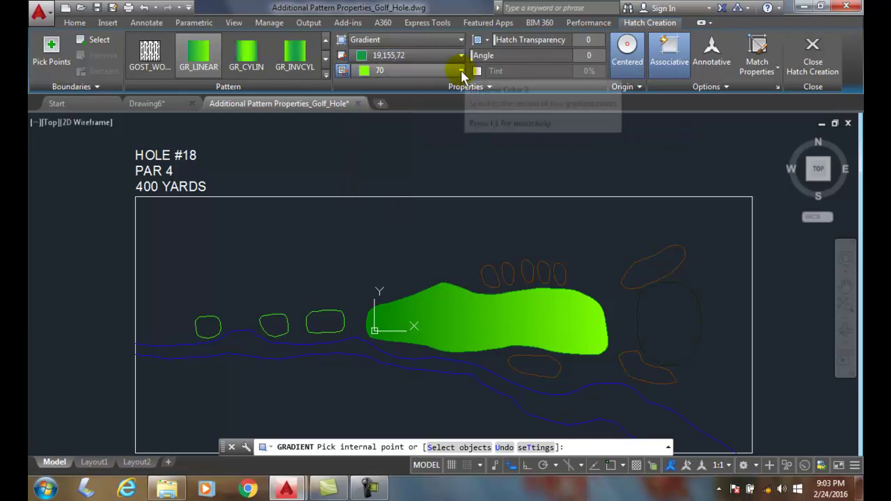
click(461, 70)
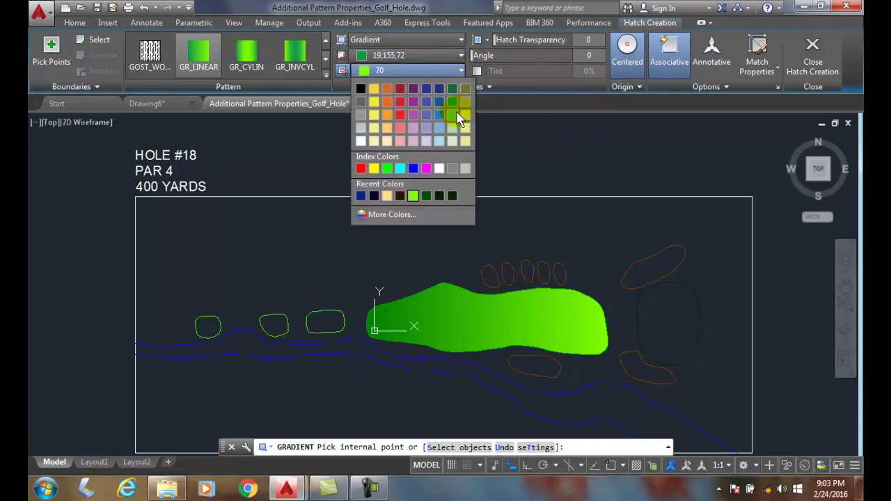
click(454, 114)
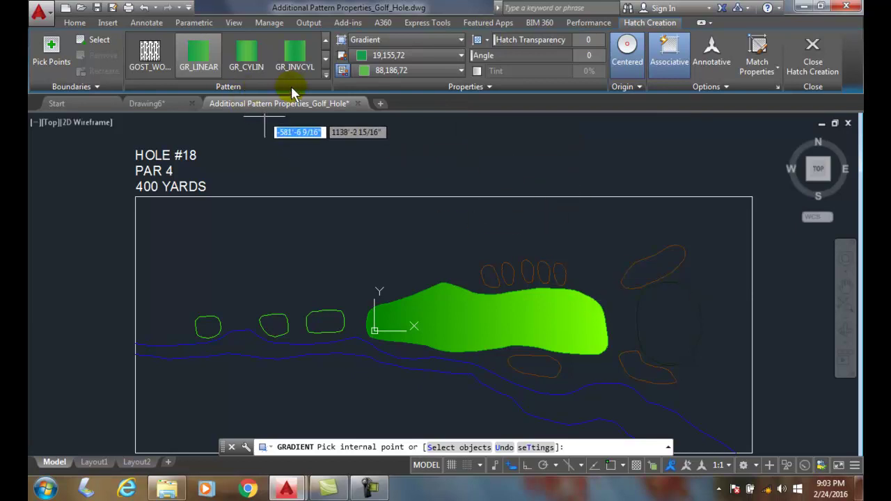
Step: Fill the round putting green with the GR_SPHER spherical gradient
click(325, 76)
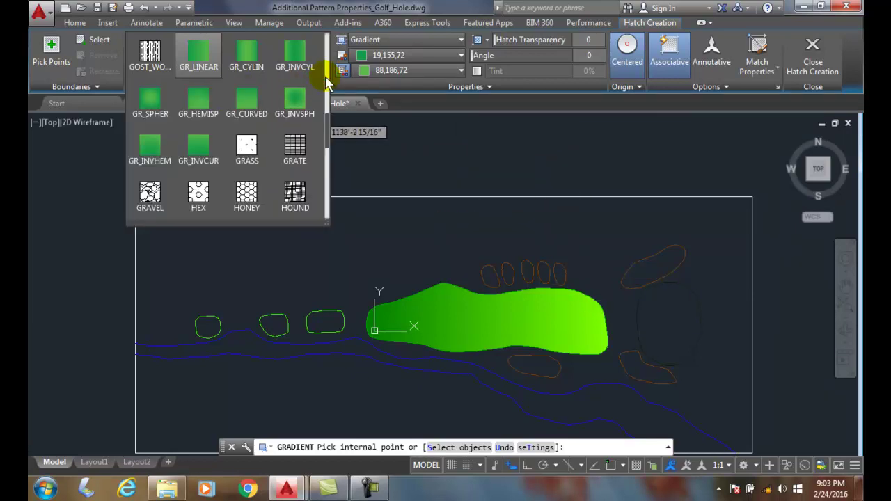
click(147, 104)
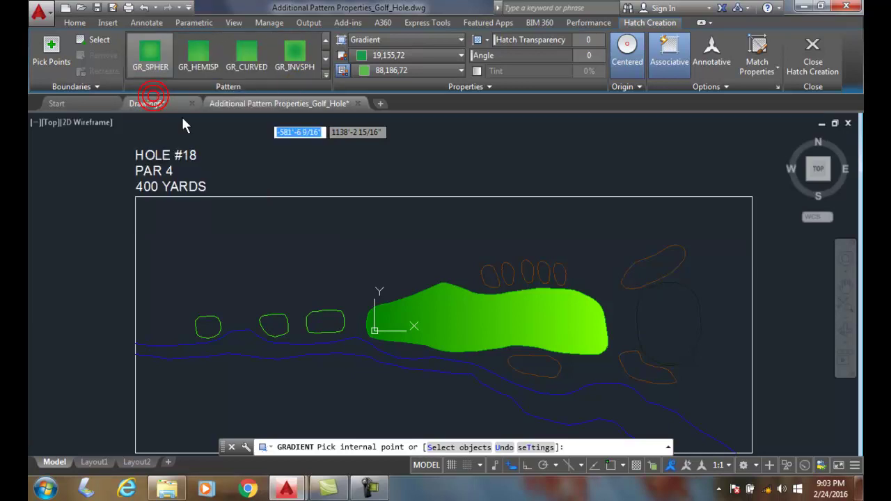
click(666, 320)
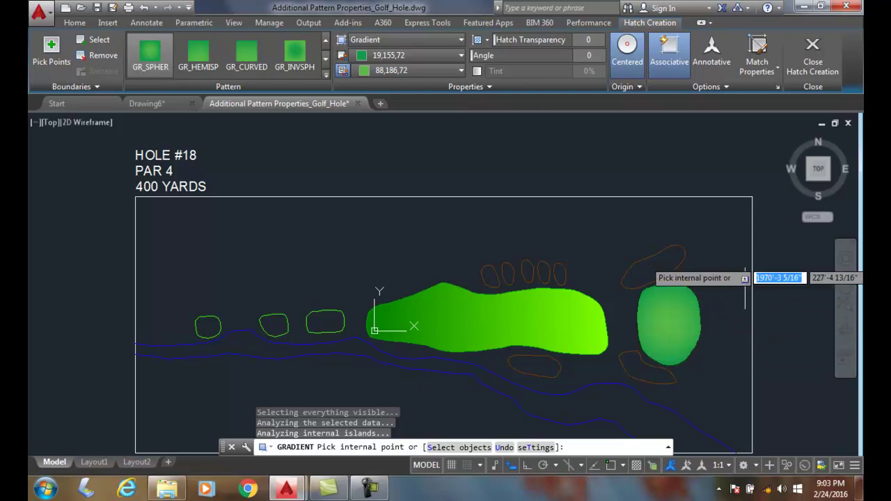
Step: Finish the putting green fill and start a new gradient fill
click(814, 47)
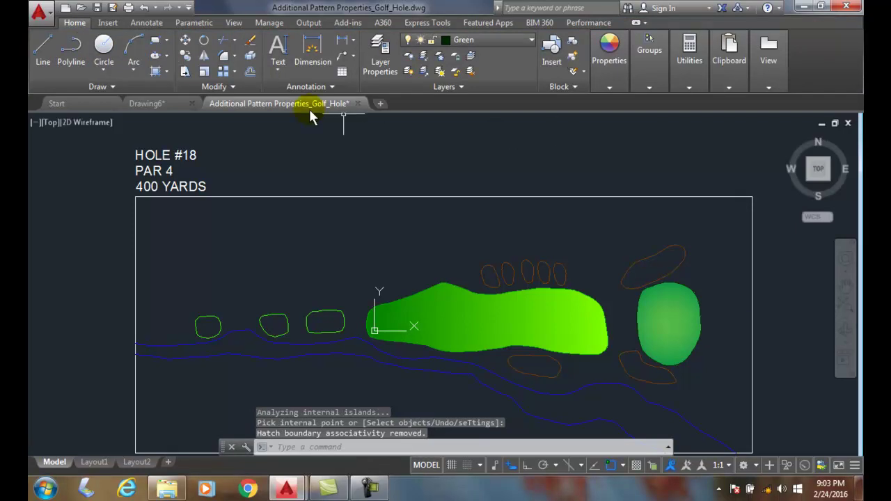
click(165, 72)
click(175, 119)
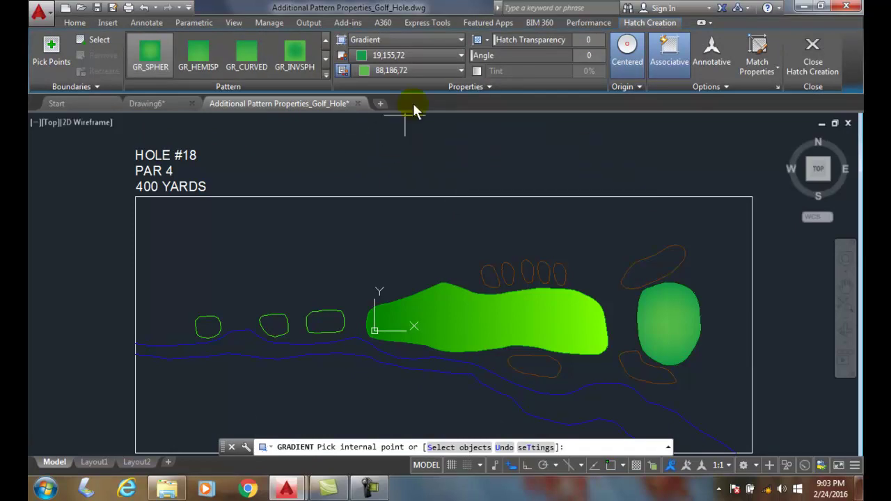
Step: Set the first gradient colour to brown index colour 34
click(461, 55)
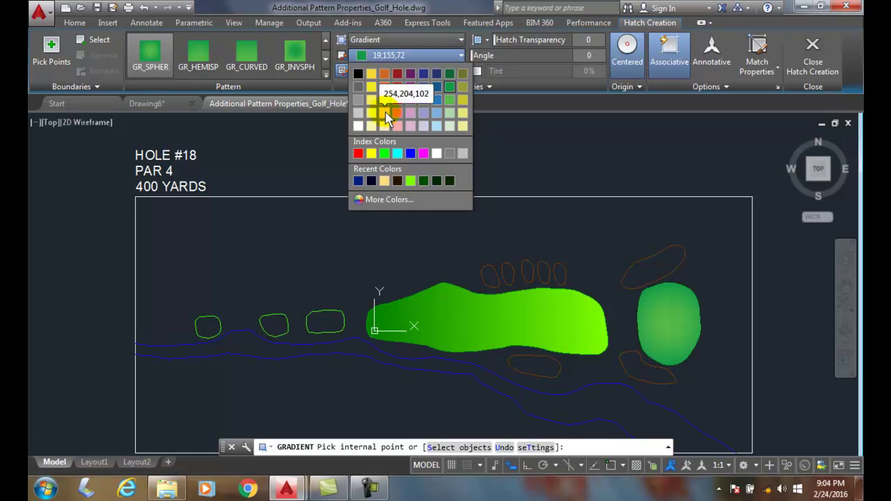
click(387, 199)
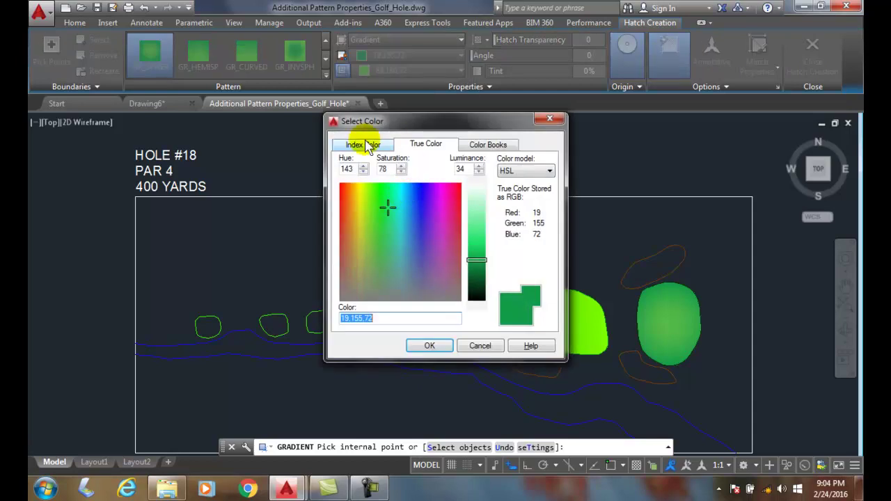
click(365, 148)
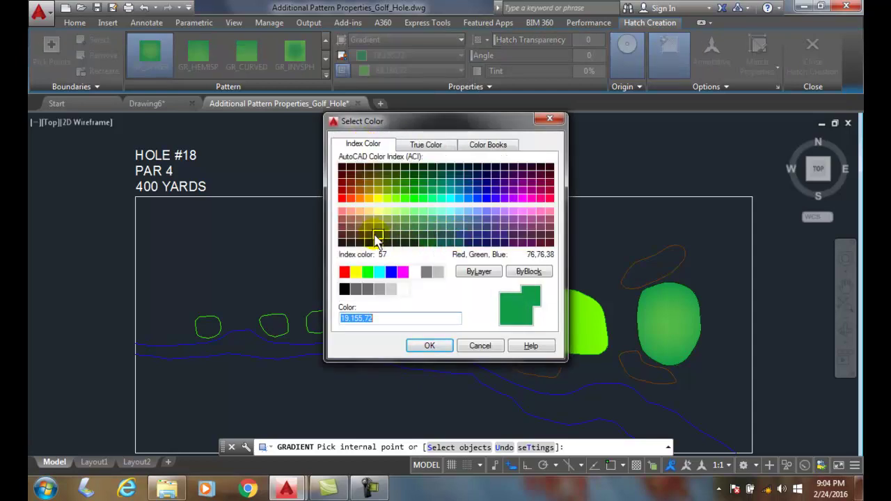
click(360, 200)
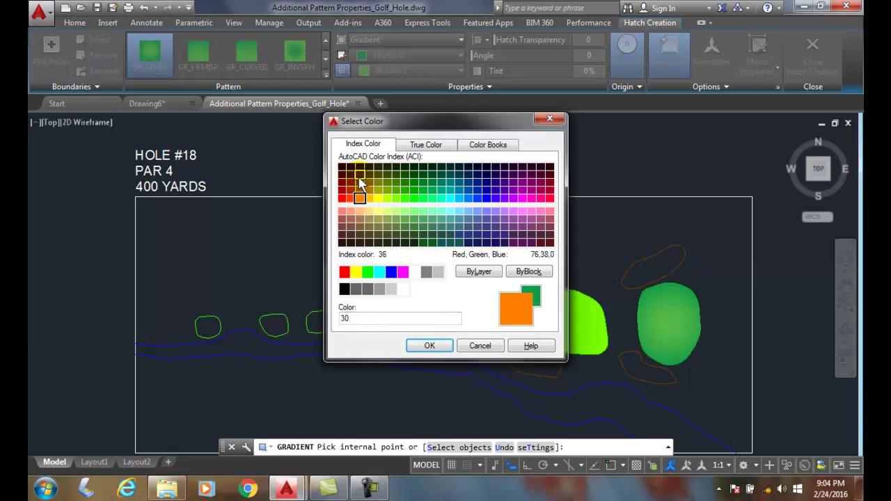
click(362, 186)
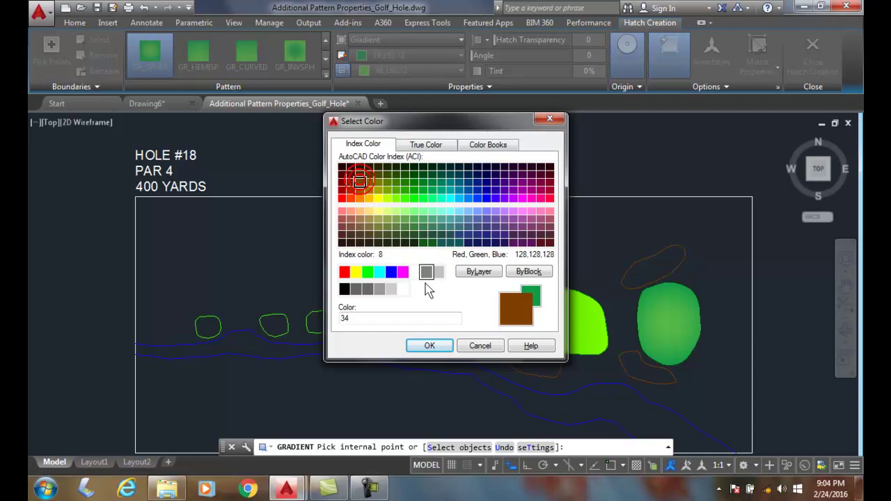
click(430, 346)
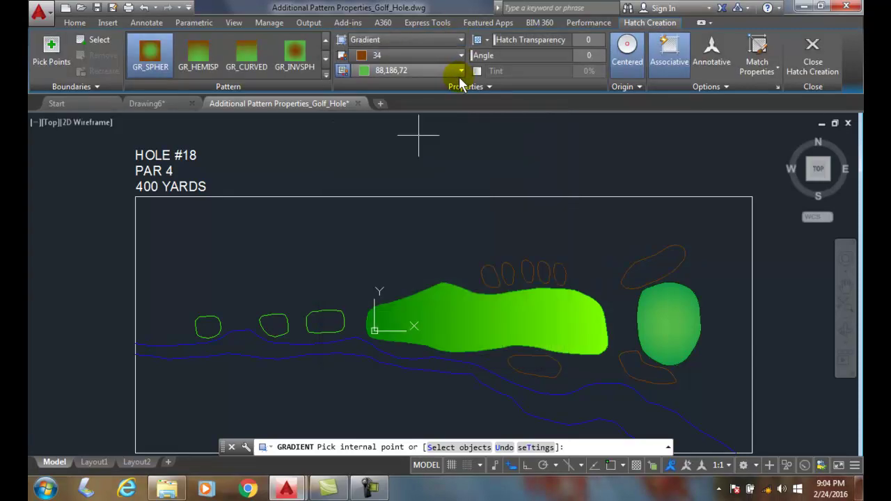
Step: Set the second gradient colour to tan index colour 43
click(461, 72)
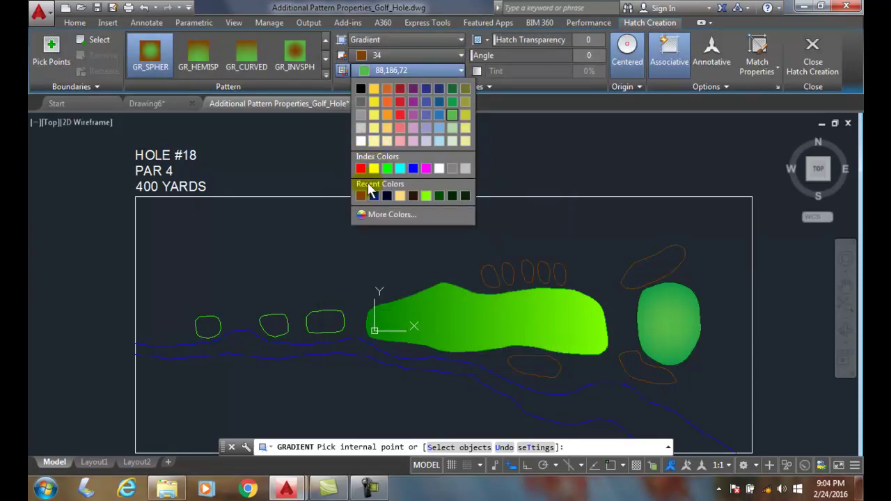
click(387, 215)
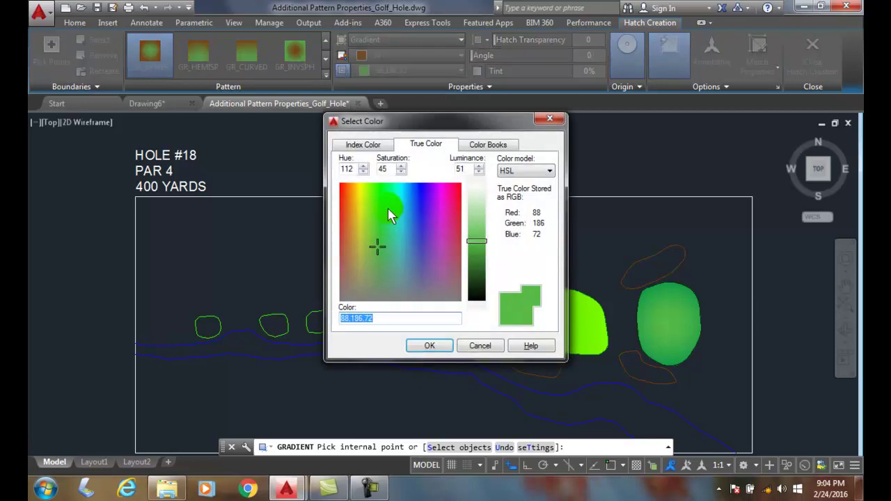
click(377, 149)
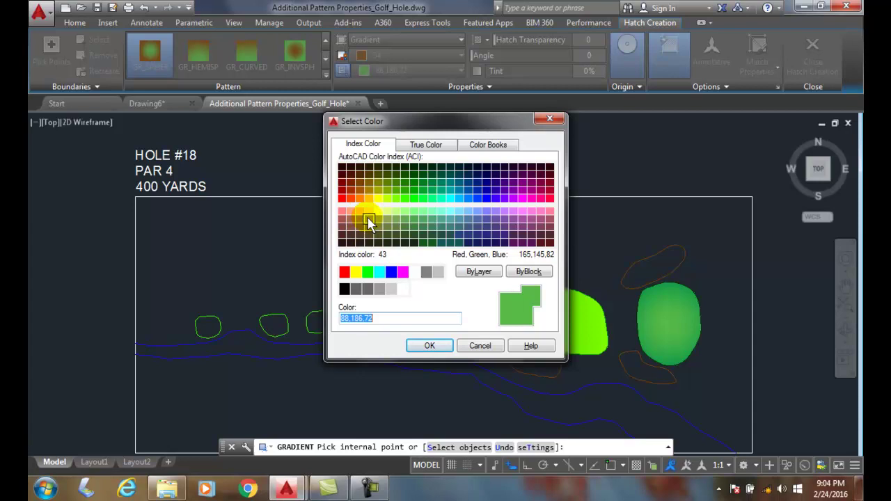
click(368, 218)
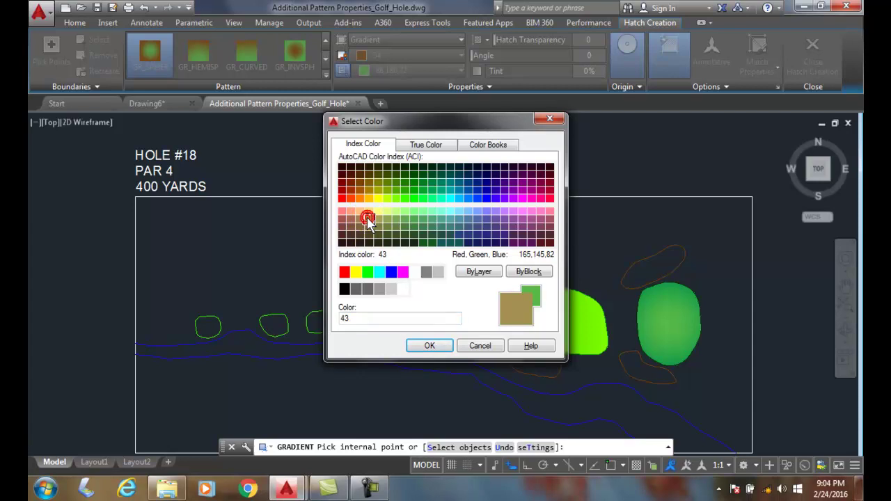
click(436, 344)
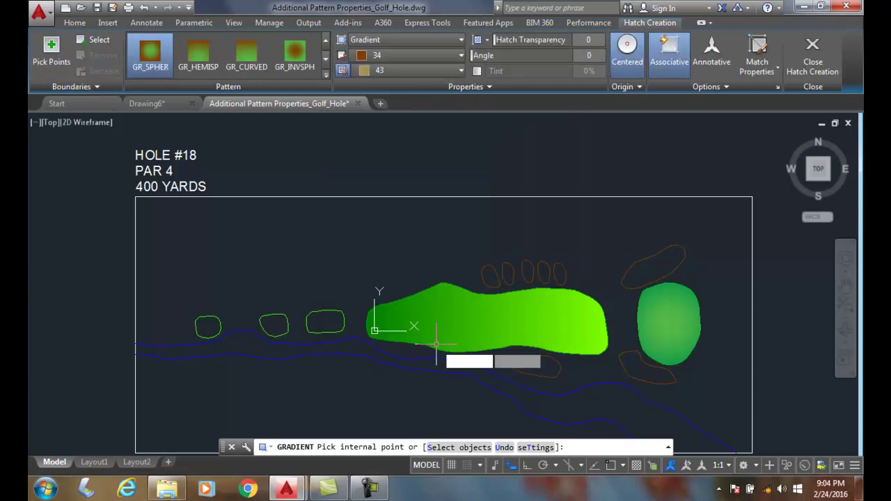
Step: Fill the bunker above the putting green with the GR_HEMISP gradient and close the hatch
click(325, 75)
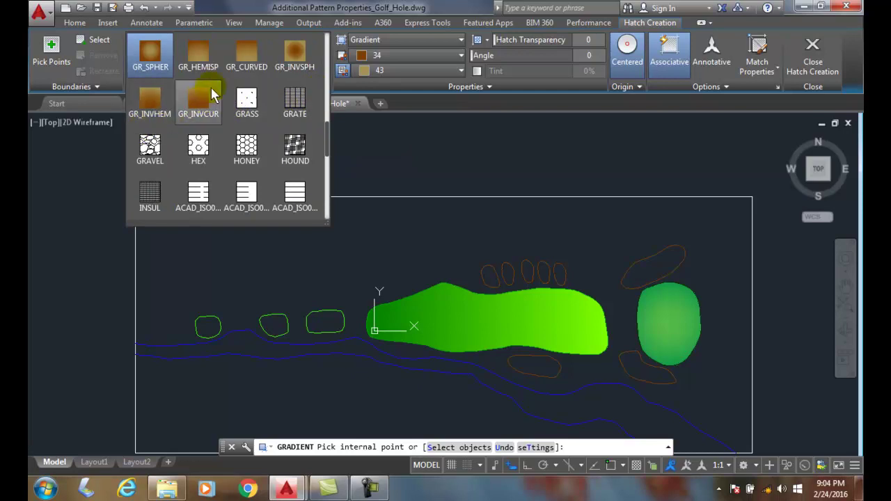
click(198, 54)
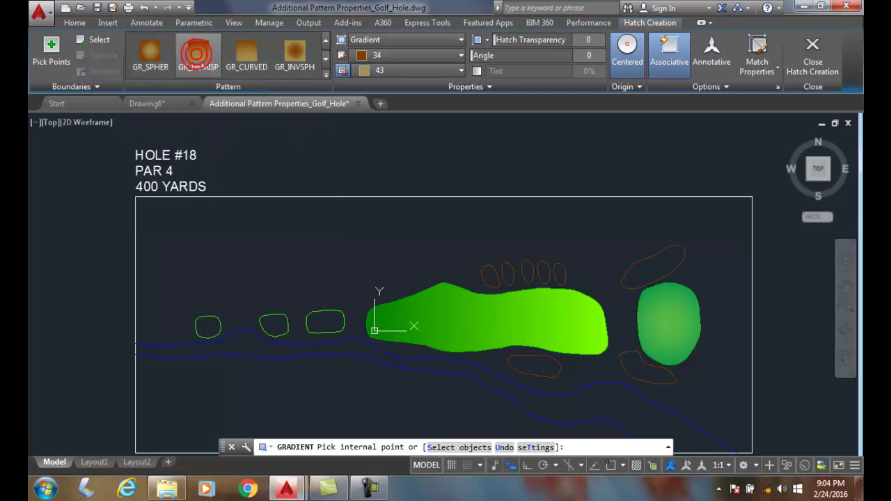
click(657, 266)
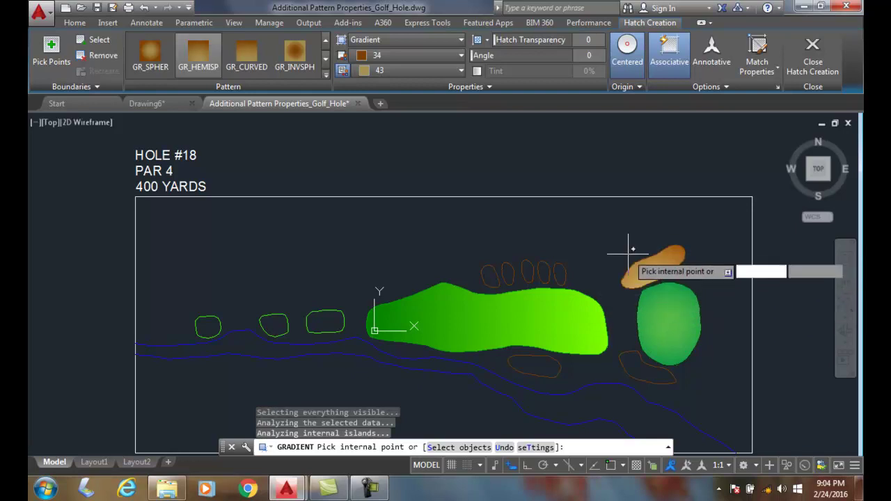
click(812, 71)
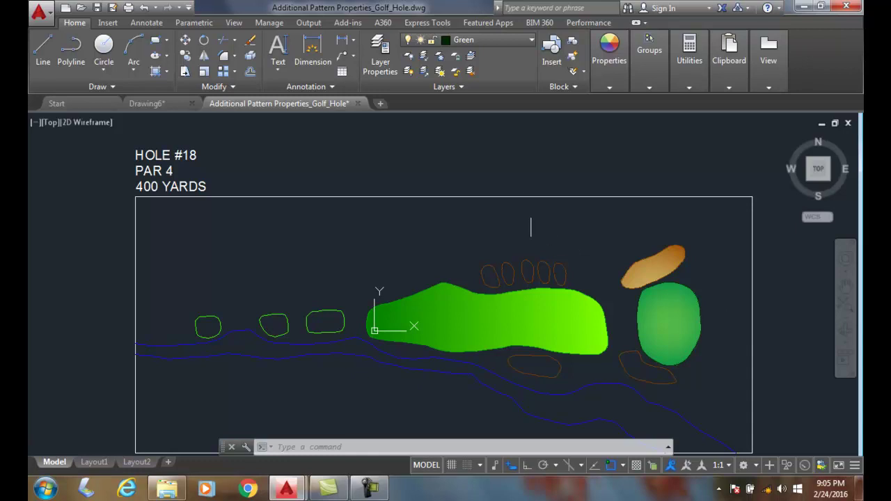
Step: Start another brown-to-tan gradient fill and pick the open rough surrounding the fairway
click(168, 71)
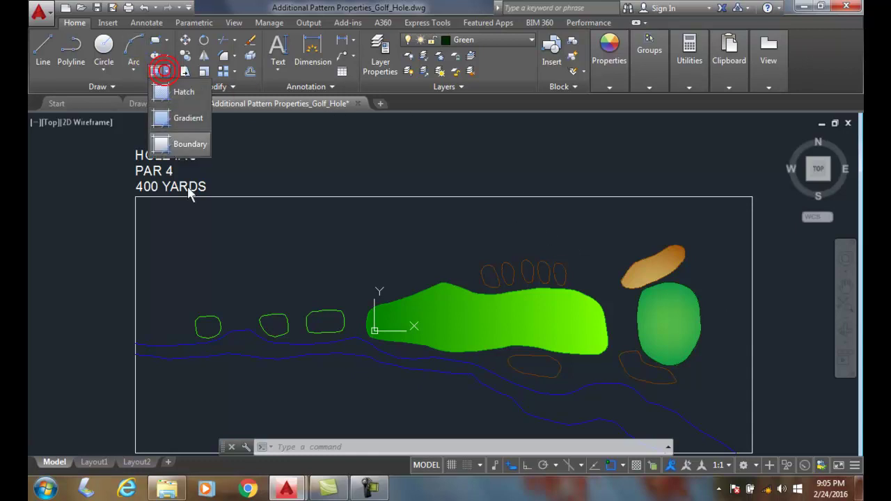
click(186, 123)
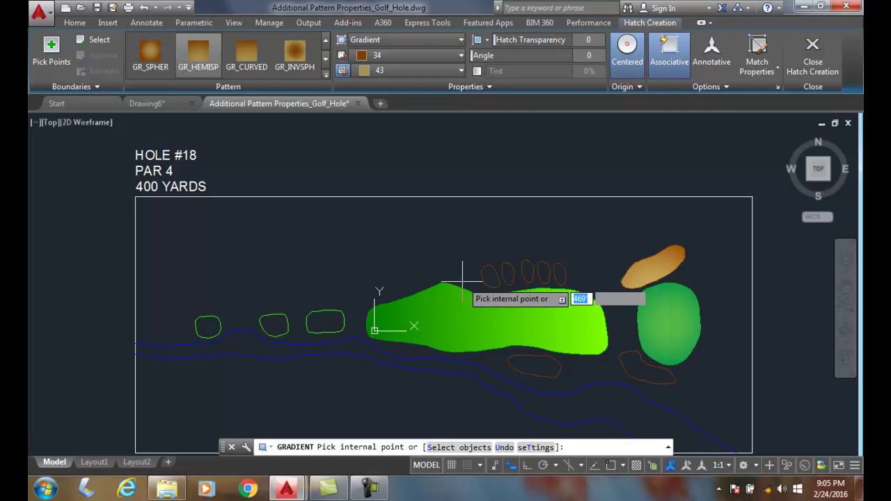
click(463, 282)
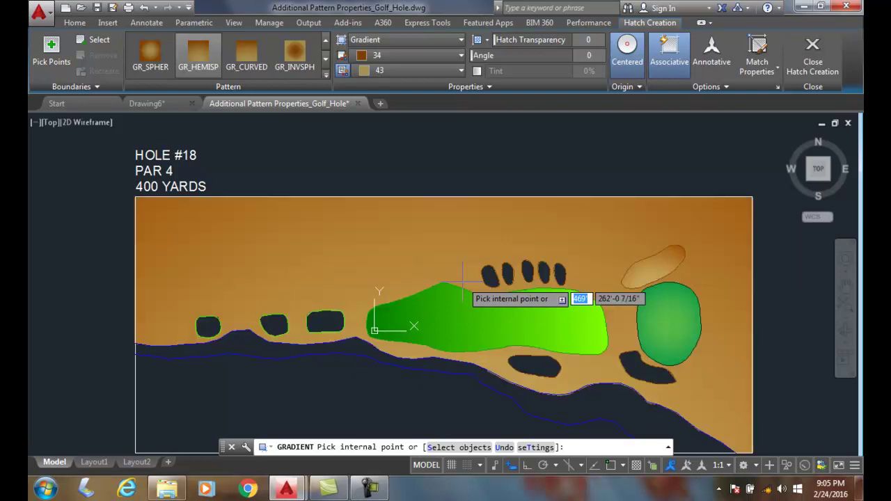